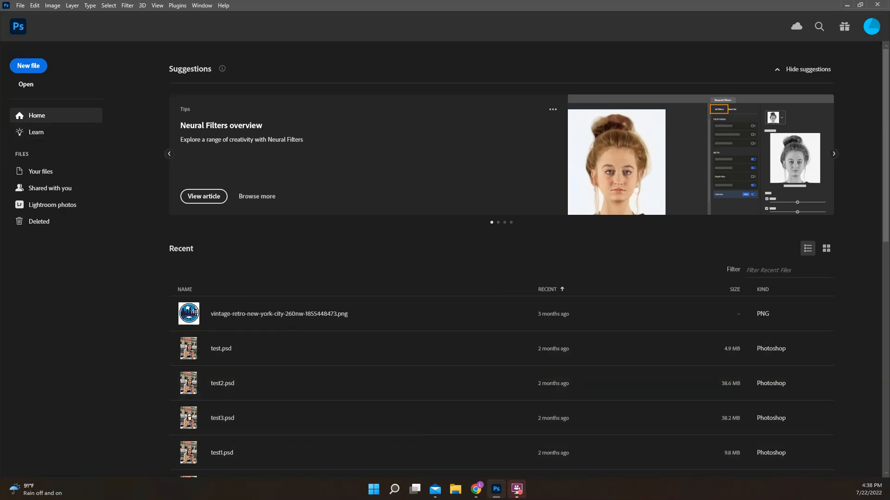
# - Open the photo iStock-1094310798.jpg from the Desktop and unlock its Background layer
pyautogui.click(26, 84)
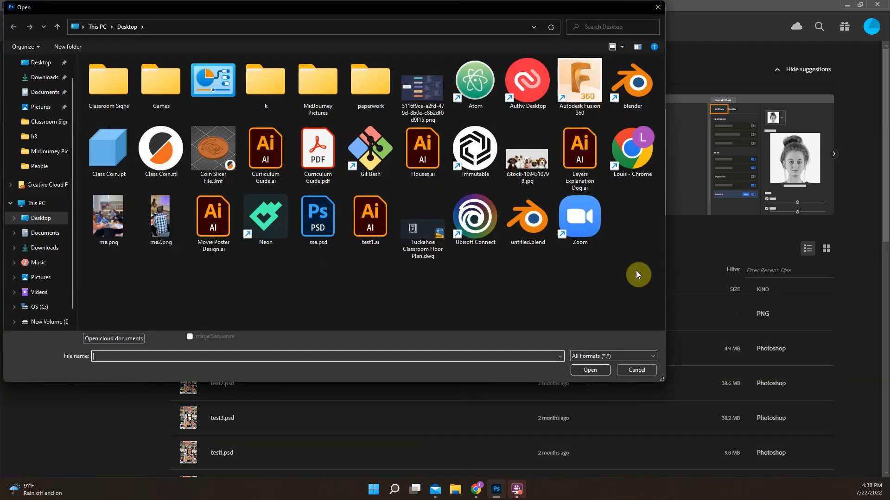
pyautogui.doubleClick(526, 137)
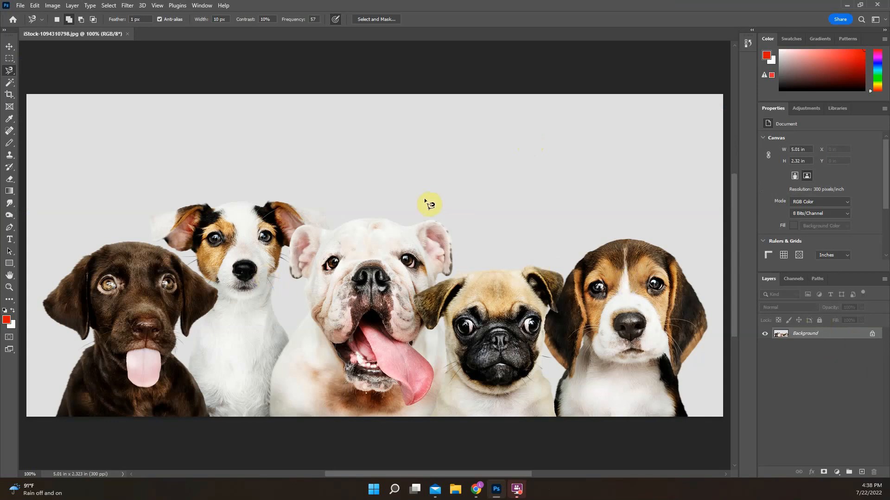
pyautogui.click(873, 335)
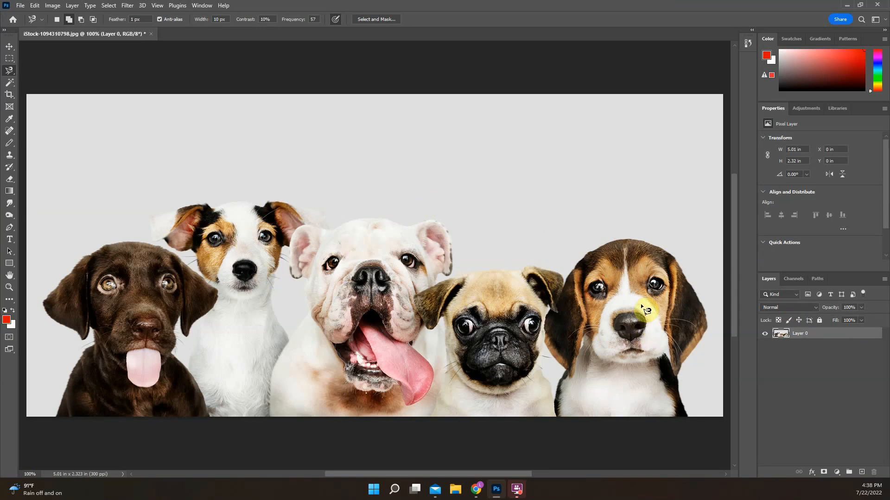
# - Try the Polygonal Lasso by outlining an irregular shape in the empty grey area above the dogs, and deselect it
pyautogui.click(7, 70)
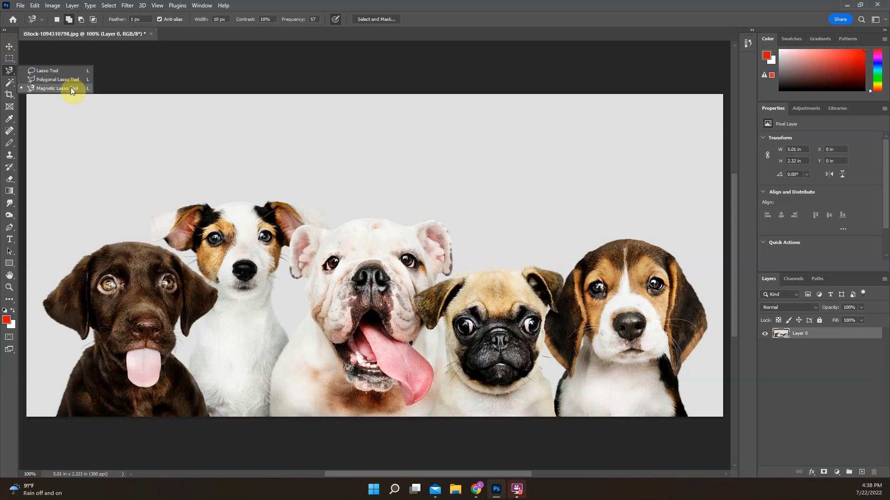
pyautogui.click(69, 79)
pyautogui.click(130, 127)
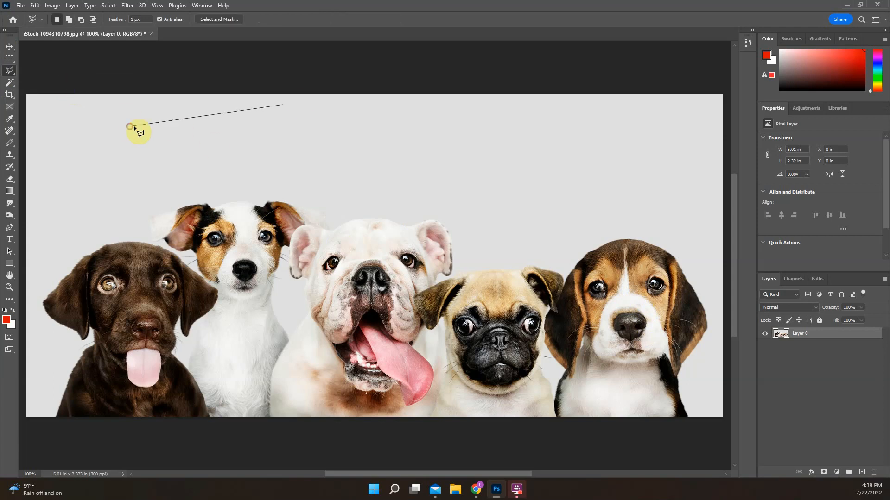
pyautogui.click(301, 99)
pyautogui.click(193, 166)
pyautogui.click(96, 185)
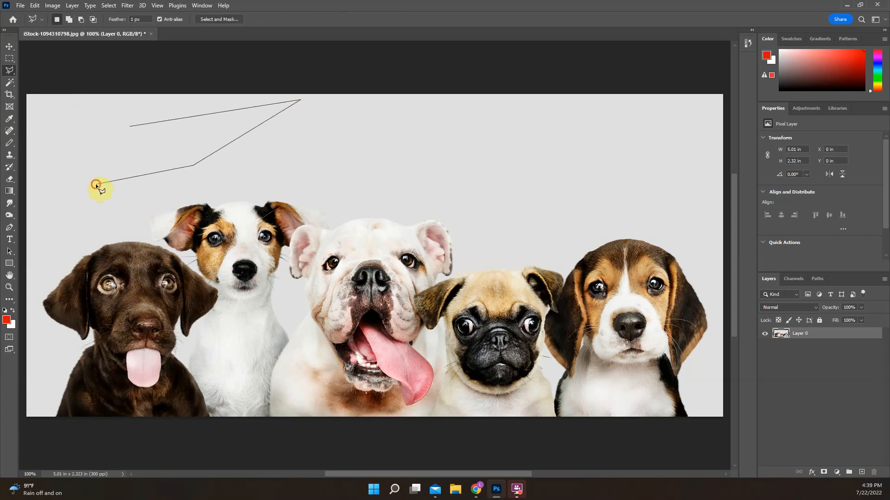
pyautogui.click(202, 146)
pyautogui.click(228, 118)
pyautogui.click(131, 126)
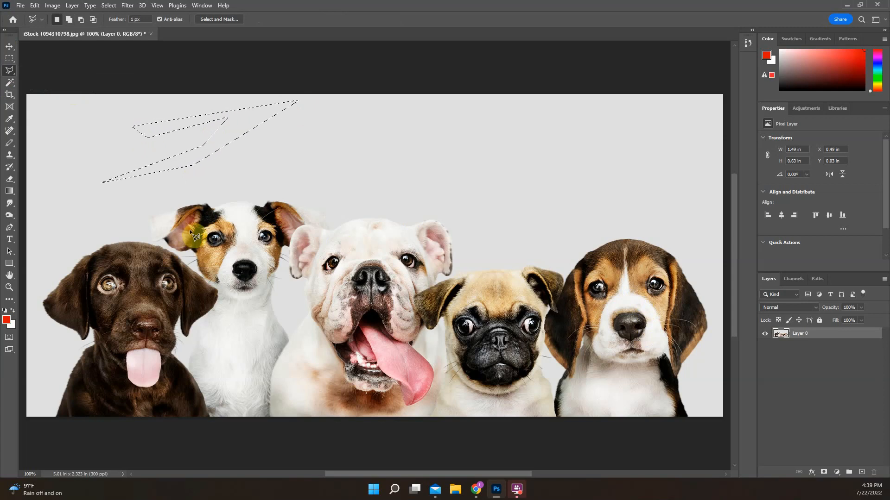
pyautogui.hotkey('ctrl', 'd')
# - Trace the outline of the brown puppy with the Magnetic Lasso Tool
pyautogui.rightClick(13, 72)
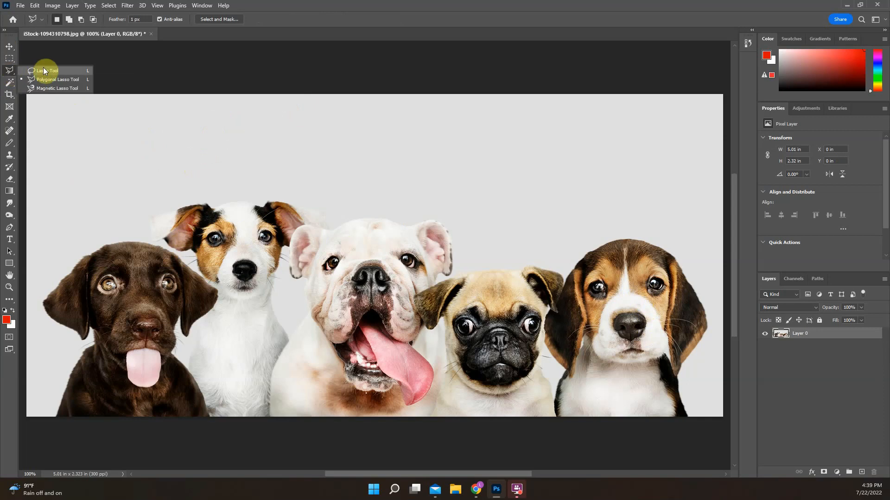
pyautogui.click(54, 88)
pyautogui.scroll(2, 37, 284)
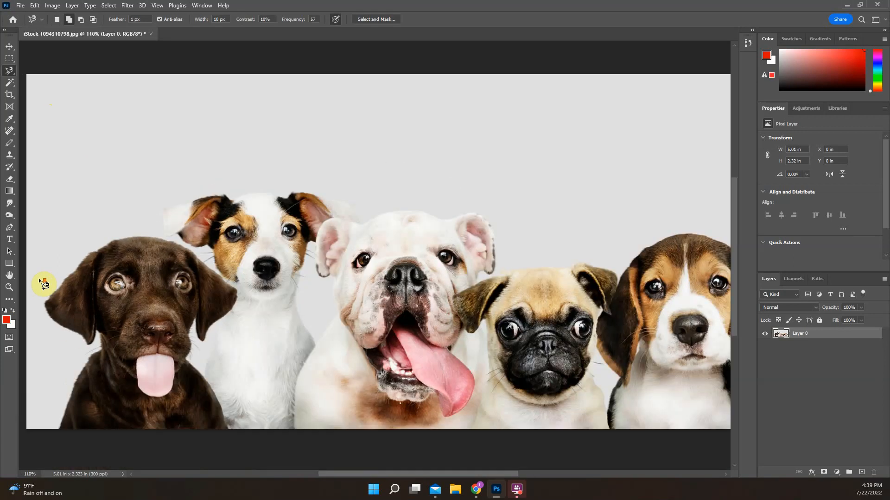
pyautogui.scroll(4, 44, 283)
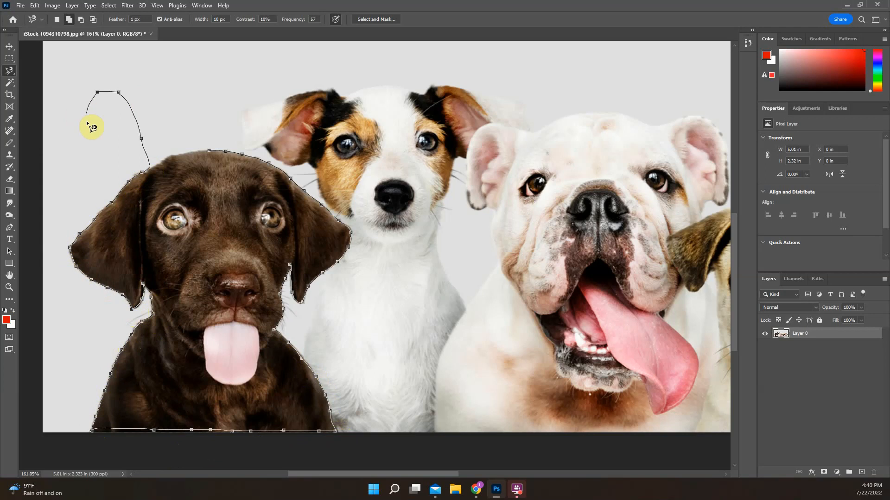
# - Remove the stray Magnetic Lasso anchor points above the brown puppy's head and close the outline into a selection
pyautogui.press('BackSpace')
pyautogui.press('BackSpace')
pyautogui.press('BackSpace')
pyautogui.press('BackSpace')
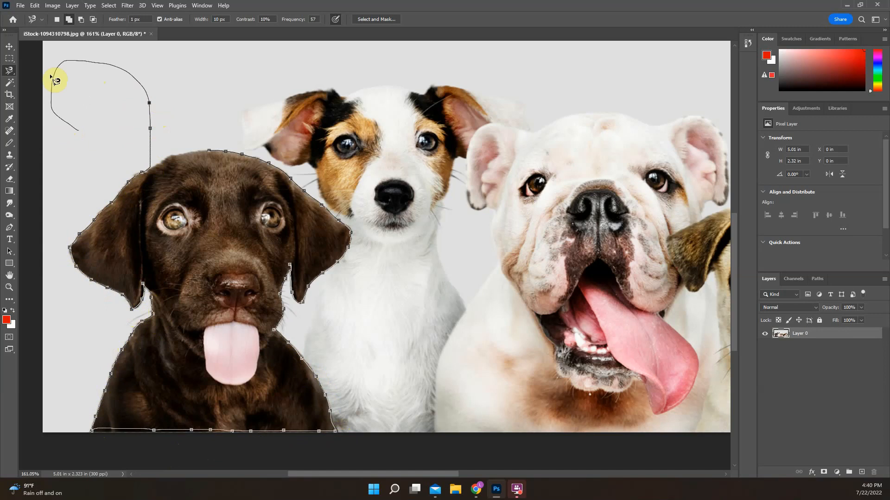
pyautogui.press('BackSpace')
pyautogui.press('BackSpace')
pyautogui.press('BackSpace')
pyautogui.press('BackSpace')
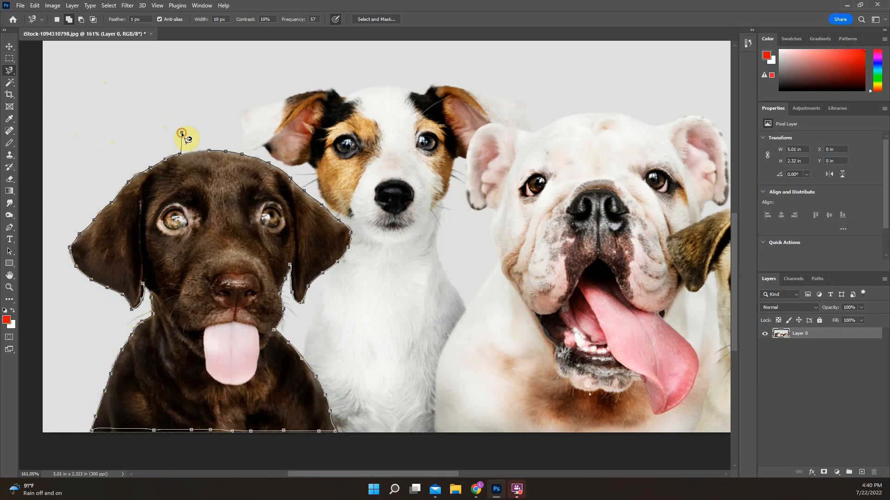
pyautogui.press('BackSpace')
pyautogui.press('BackSpace')
pyautogui.press('BackSpace')
pyautogui.press('BackSpace')
pyautogui.press('BackSpace')
pyautogui.press('BackSpace')
pyautogui.press('BackSpace')
pyautogui.press('BackSpace')
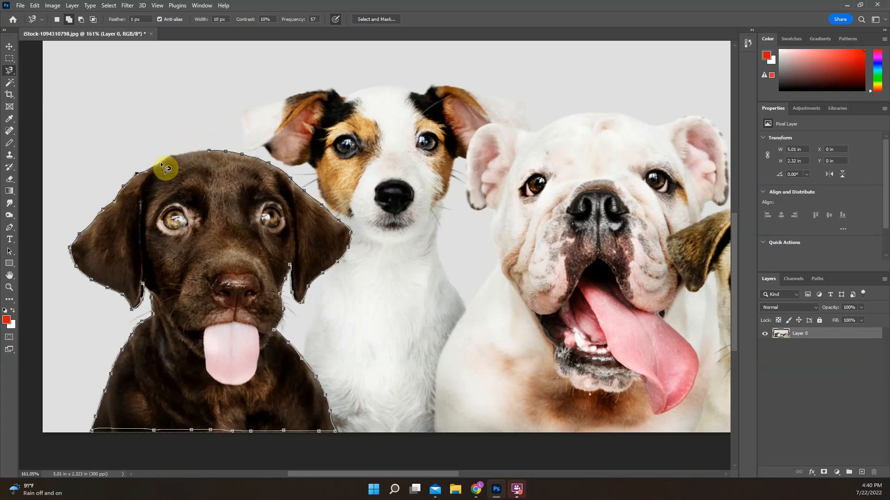
pyautogui.click(210, 150)
# - Add the missed strips along the bottom edge of the brown puppy's chest to the selection with the Magnetic Lasso
pyautogui.scroll(-1, 218, 343)
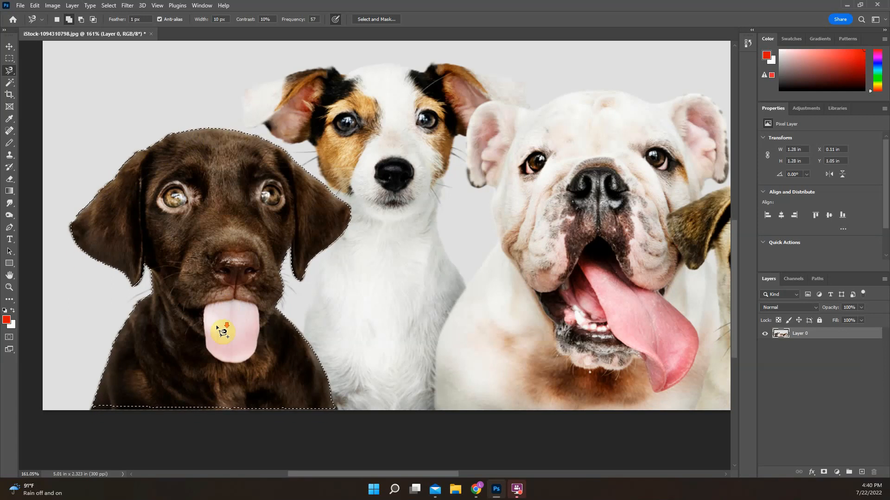
pyautogui.scroll(-1, 206, 346)
pyautogui.scroll(1, 232, 204)
pyautogui.scroll(-1, 229, 223)
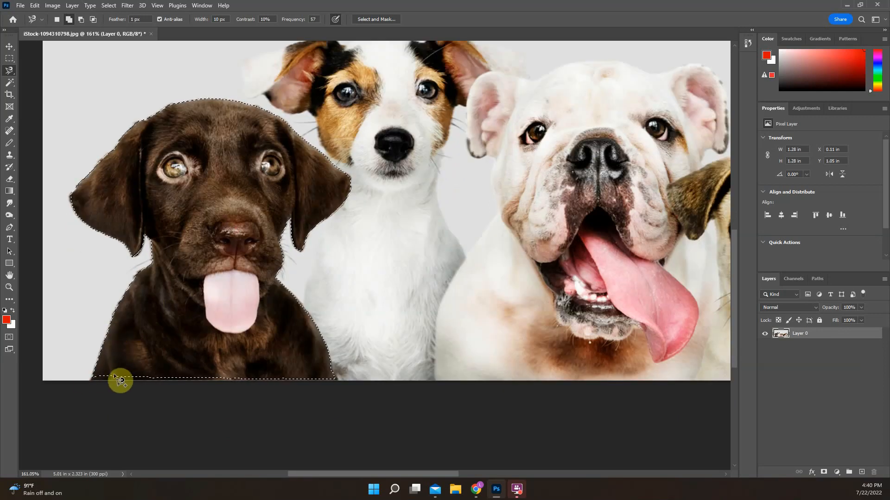
pyautogui.scroll(-1, 104, 372)
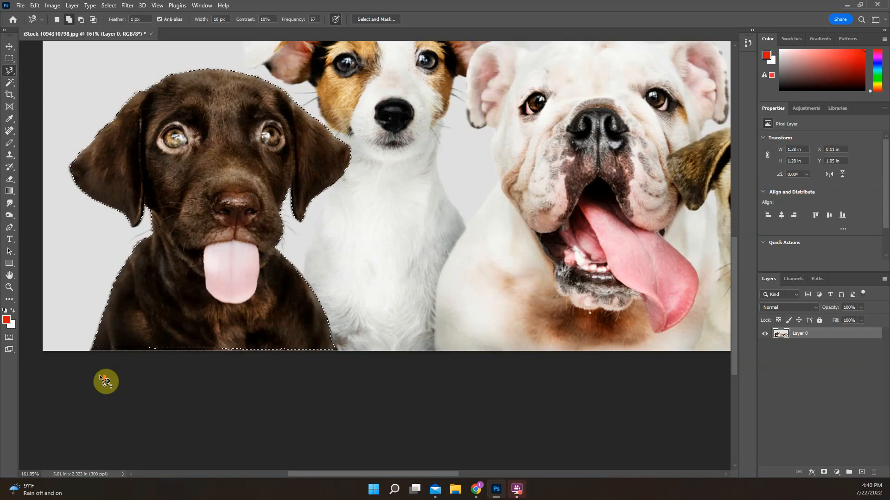
pyautogui.click(68, 19)
pyautogui.click(96, 348)
pyautogui.click(147, 333)
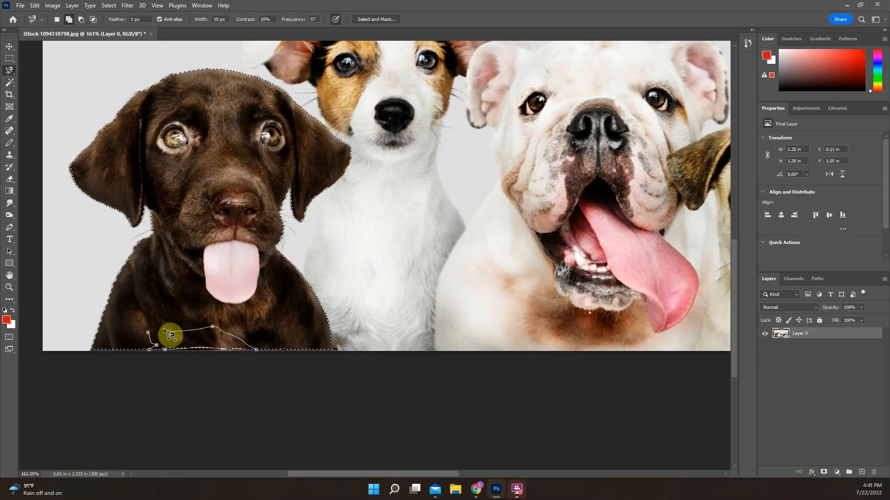
pyautogui.click(147, 333)
pyautogui.click(160, 340)
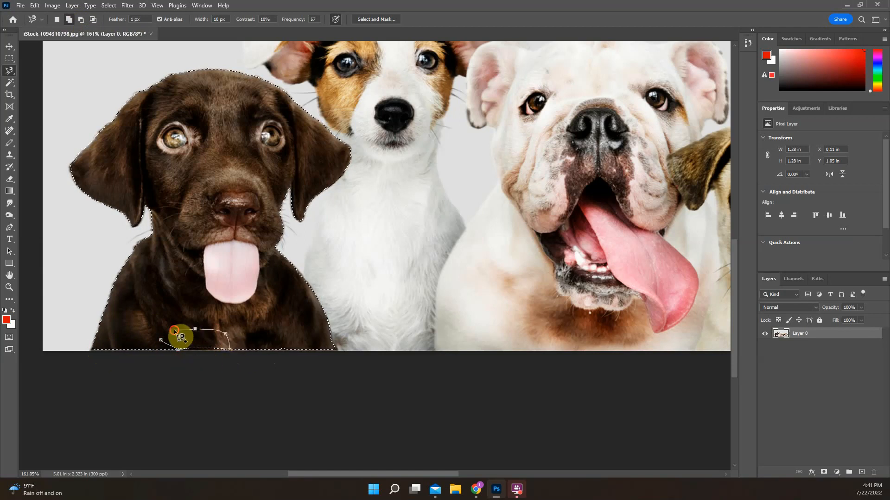
pyautogui.click(160, 339)
pyautogui.click(174, 343)
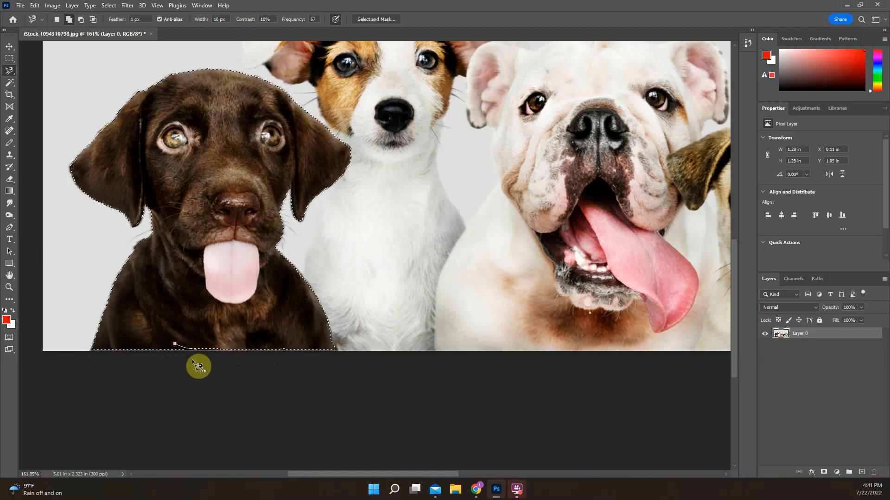
pyautogui.click(170, 346)
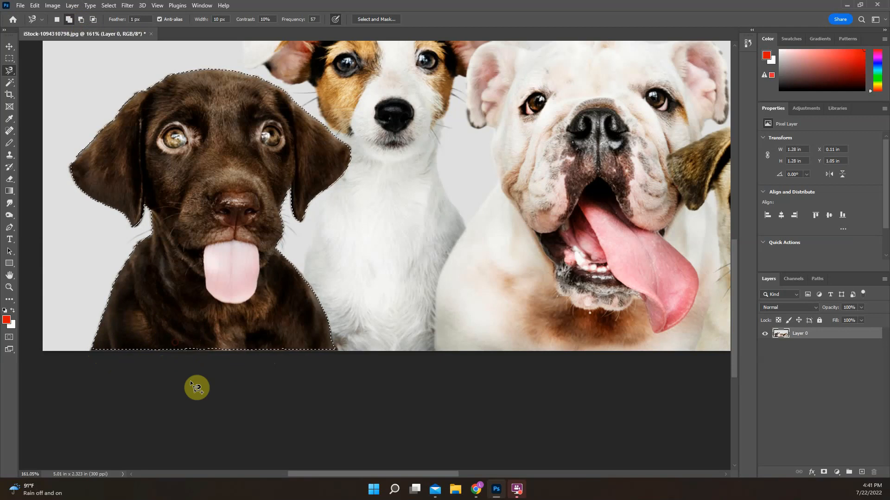
# - Fill the remaining gaps along the bottom edge of the puppy selection by adding freehand areas with the Lasso Tool
pyautogui.click(10, 71)
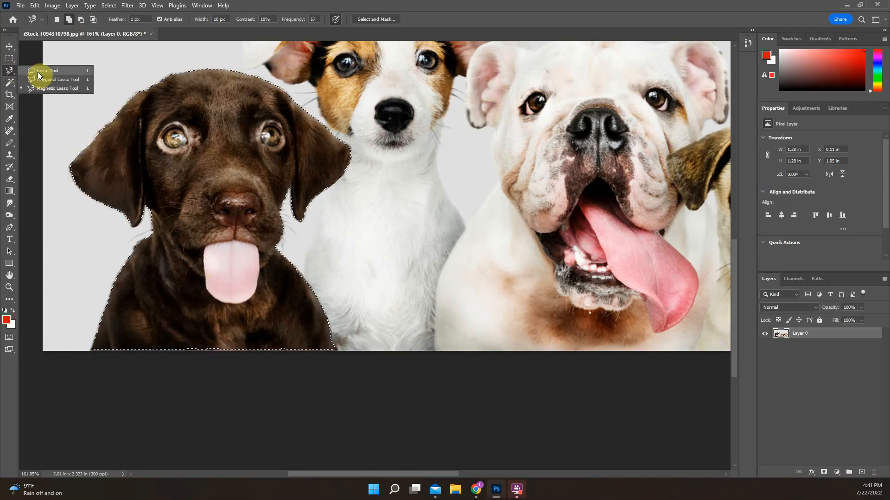
pyautogui.click(38, 71)
pyautogui.moveTo(178, 330); pyautogui.dragTo(250, 367)
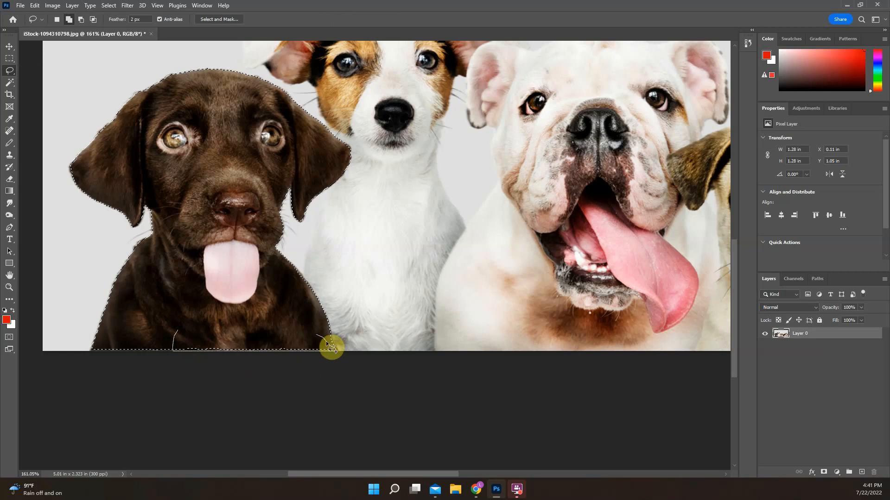
pyautogui.moveTo(326, 343)
pyautogui.mouseDown()
pyautogui.moveTo(163, 325)
pyautogui.moveTo(91, 353)
pyautogui.moveTo(155, 356)
pyautogui.moveTo(184, 370)
pyautogui.mouseUp()
pyautogui.scroll(2, 202, 271)
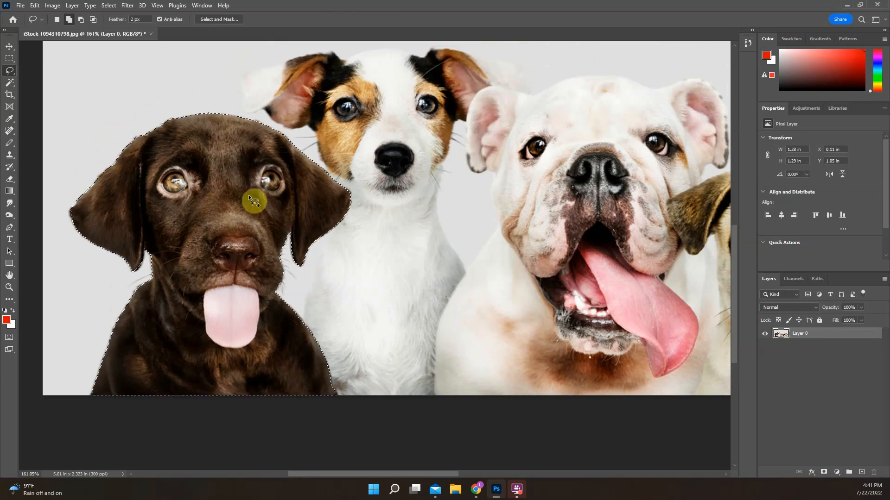
pyautogui.scroll(1, 251, 204)
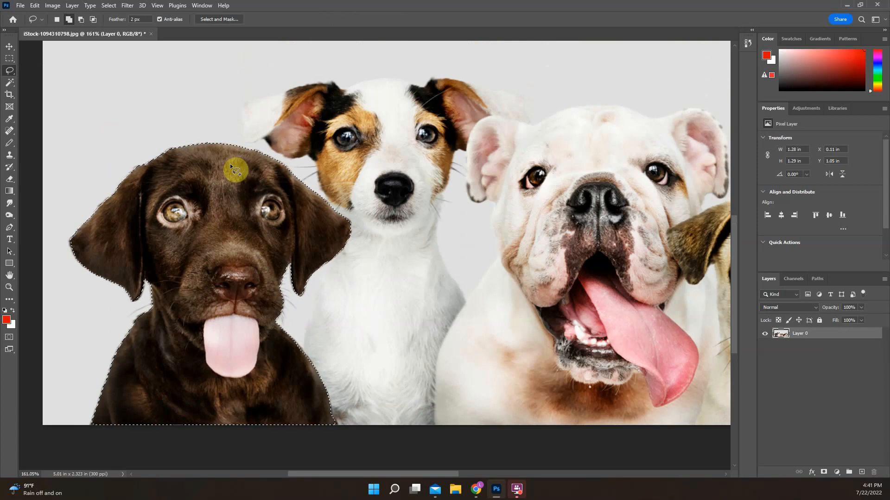
# - Copy the selected brown puppy onto a new layer with Layer Via Copy and hide the original Layer 0
pyautogui.rightClick(223, 238)
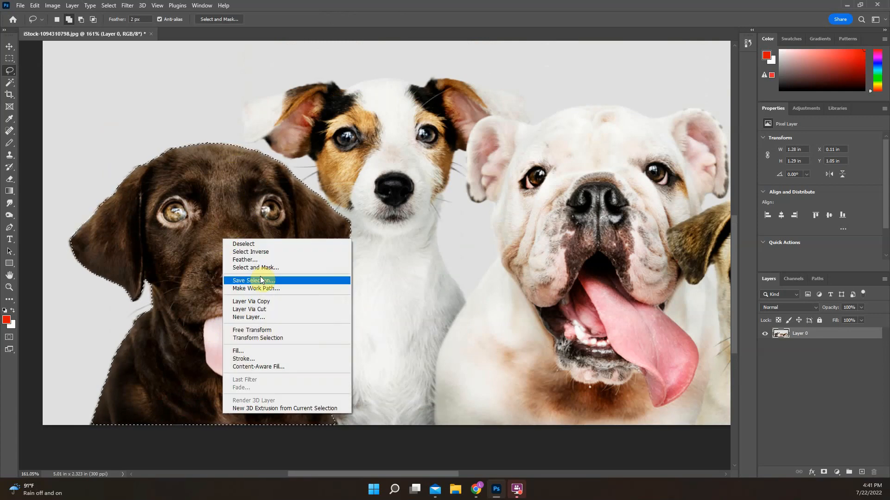
pyautogui.click(278, 301)
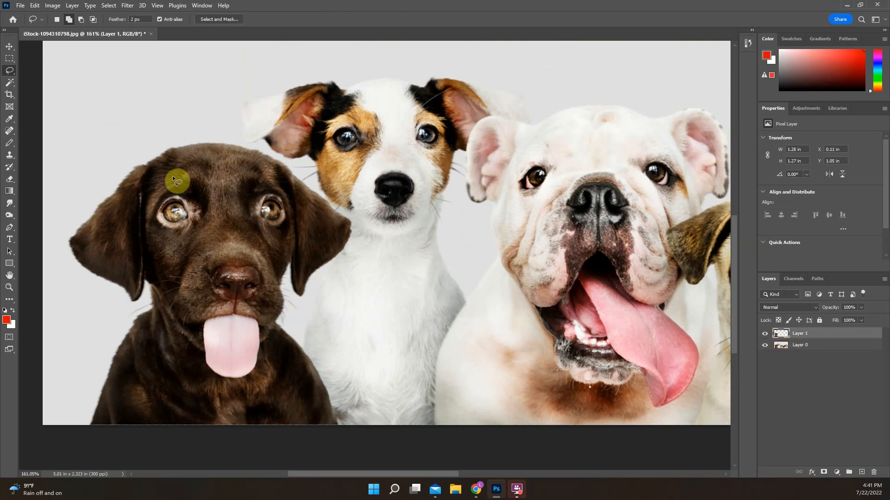
pyautogui.click(9, 47)
pyautogui.click(70, 88)
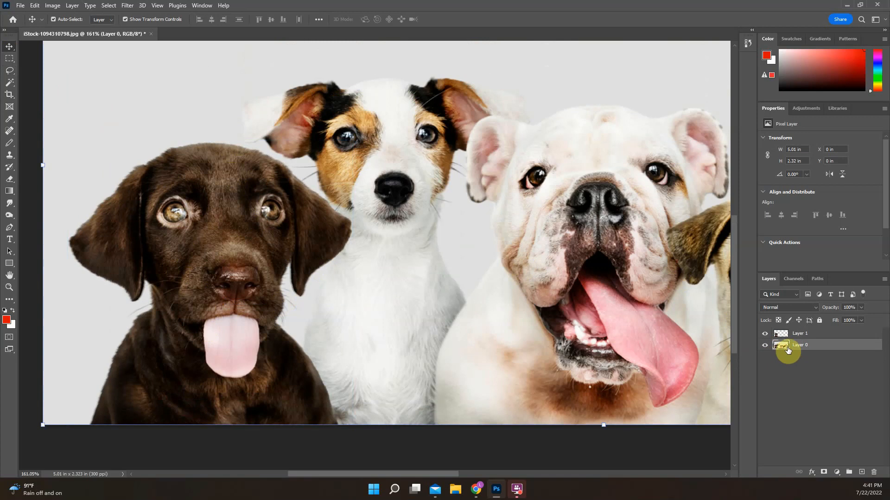
pyautogui.click(765, 346)
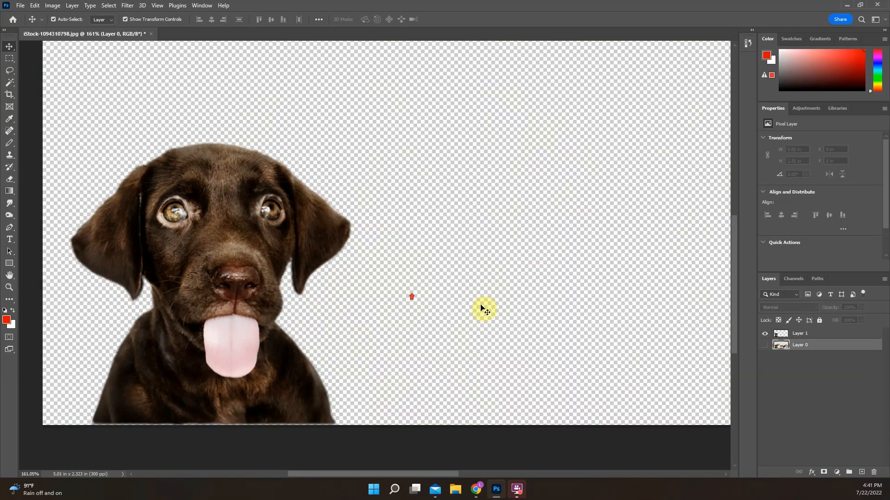
pyautogui.scroll(3, 482, 307)
pyautogui.scroll(-3, 398, 297)
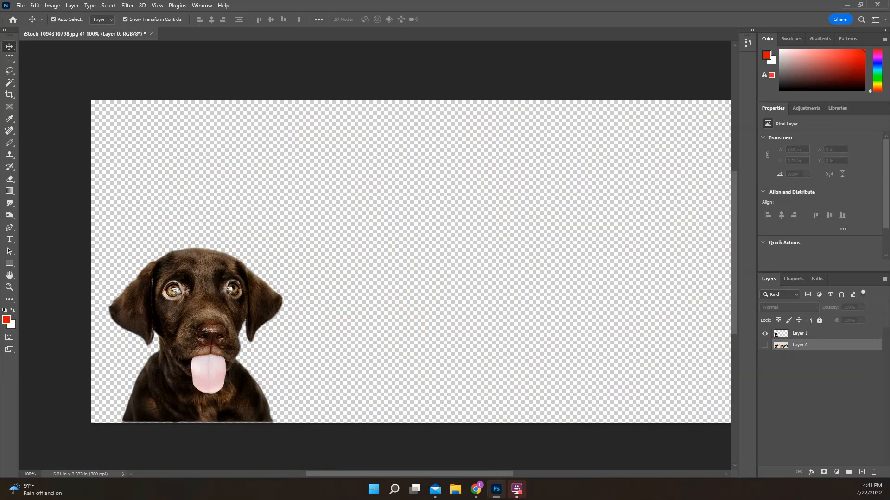
pyautogui.click(20, 6)
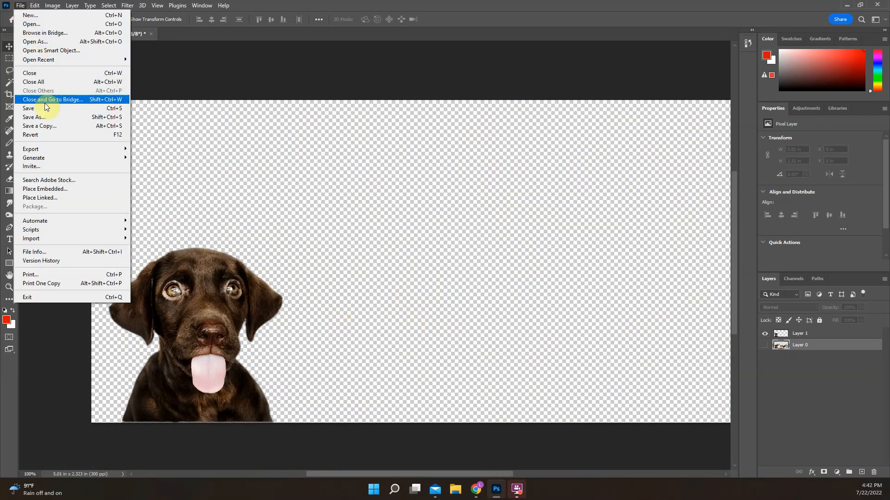
pyautogui.moveTo(51, 149)
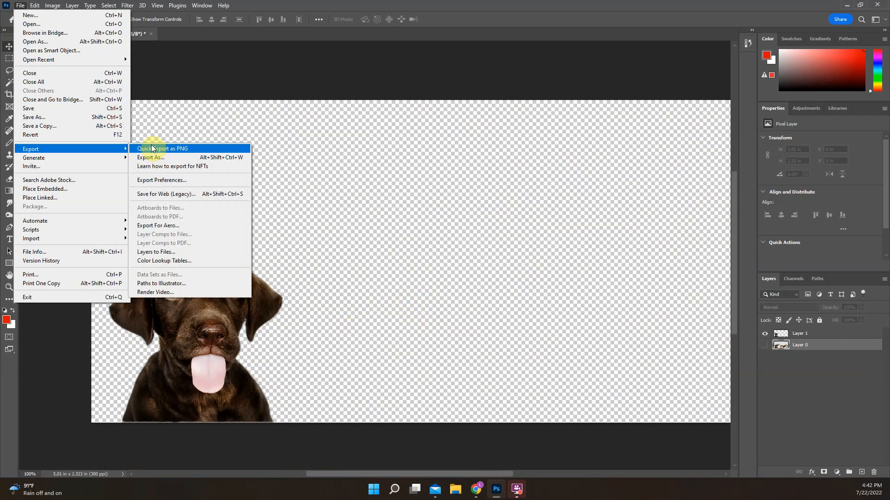
pyautogui.click(341, 232)
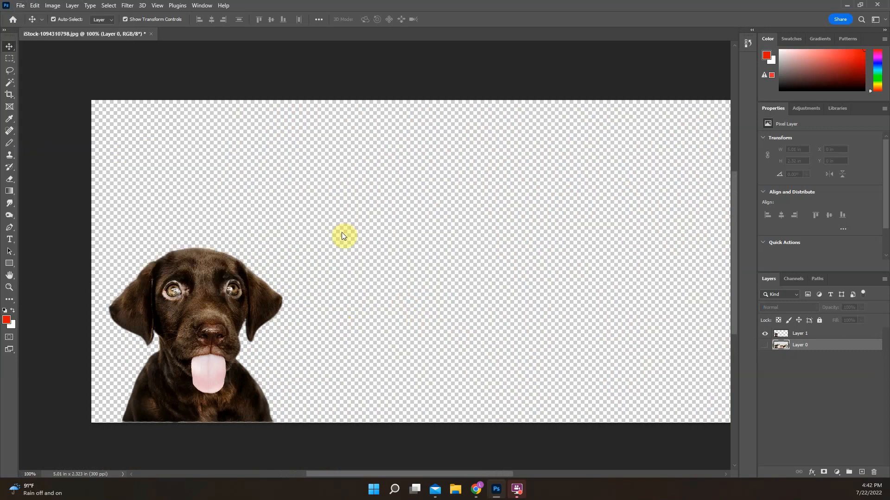
# - Hide the puppy cut-out on Layer 1 and show the original photo on Layer 0
pyautogui.click(765, 333)
pyautogui.click(765, 345)
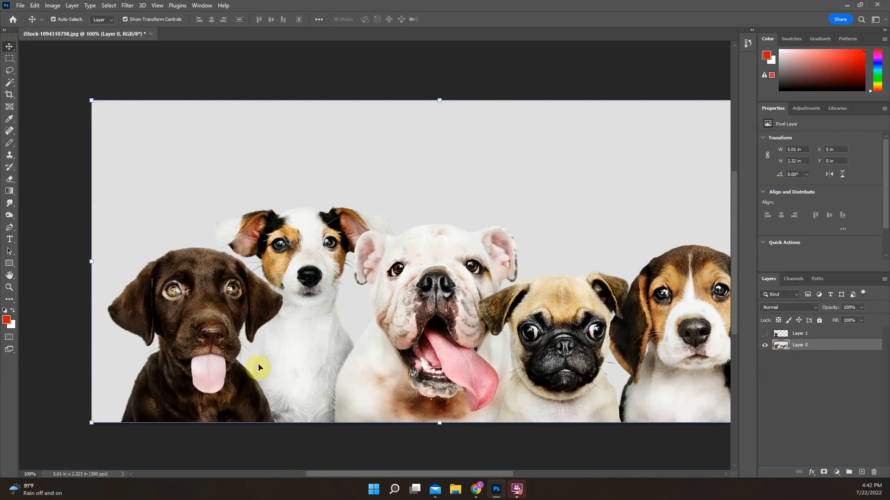